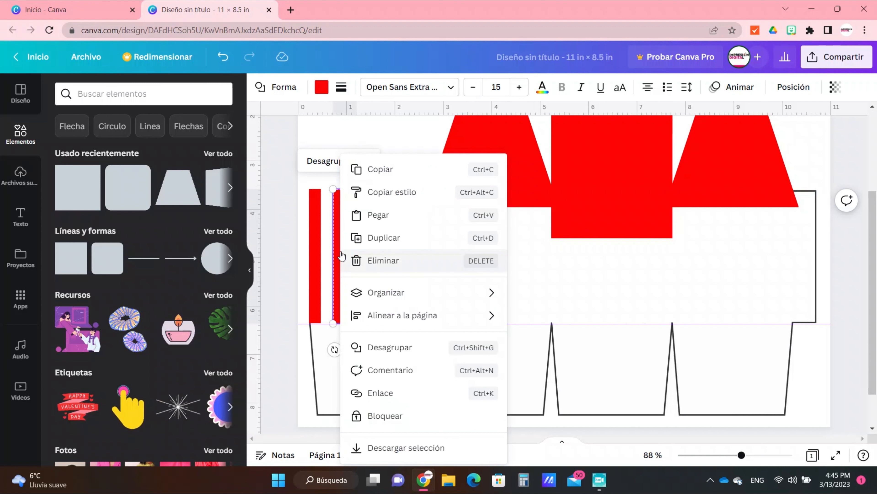
# - Duplicate the red-and-white stripe pair repeatedly, placing the copies edge to edge until they span the full width of the box body
pyautogui.click(372, 238)
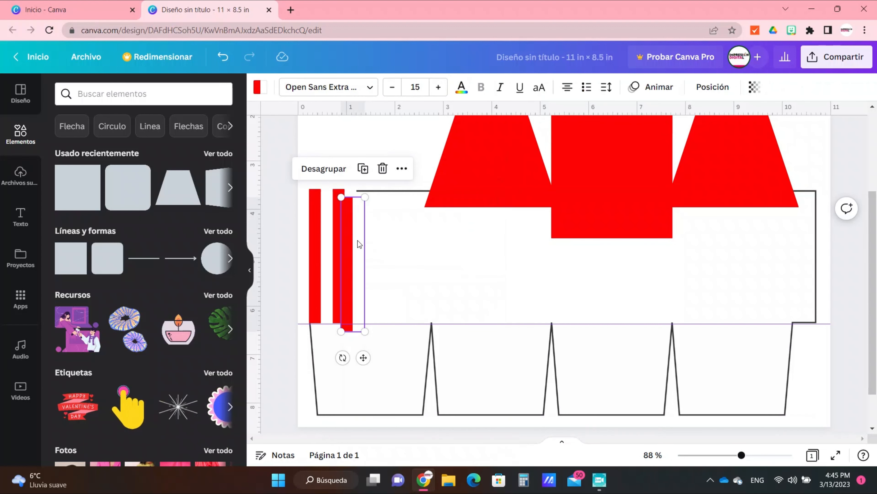
pyautogui.moveTo(359, 244); pyautogui.dragTo(374, 235)
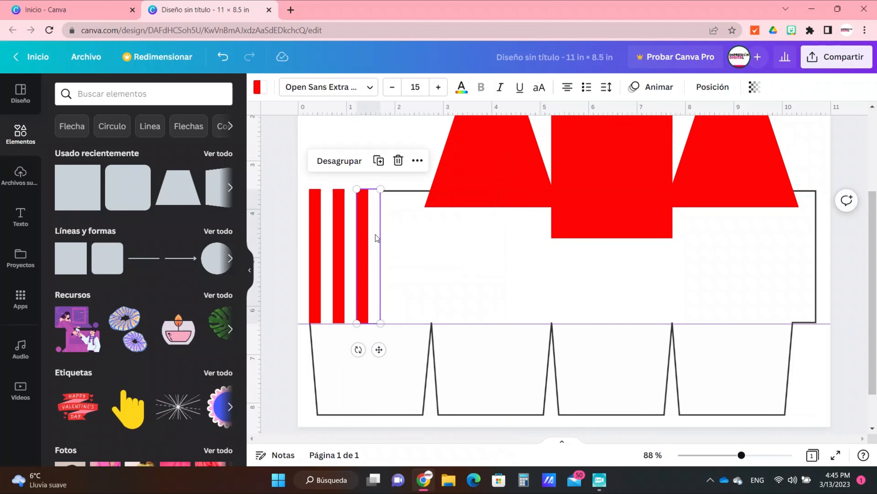
pyautogui.click(378, 162)
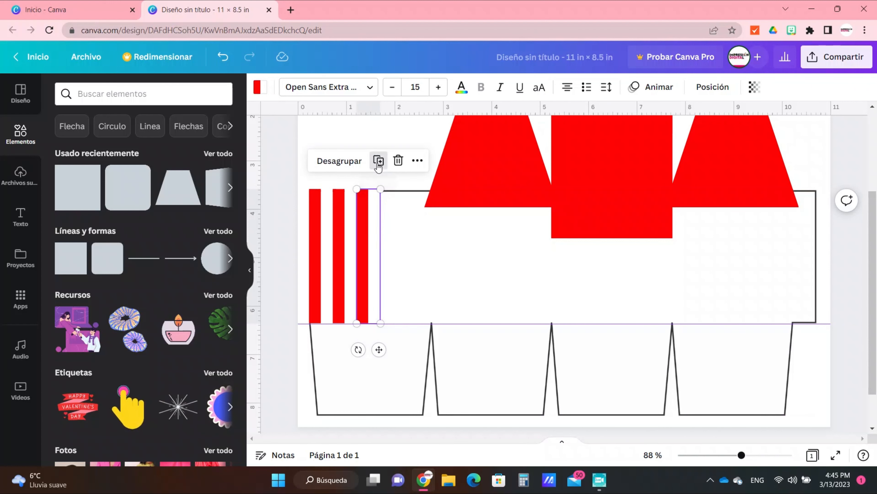
pyautogui.click(407, 163)
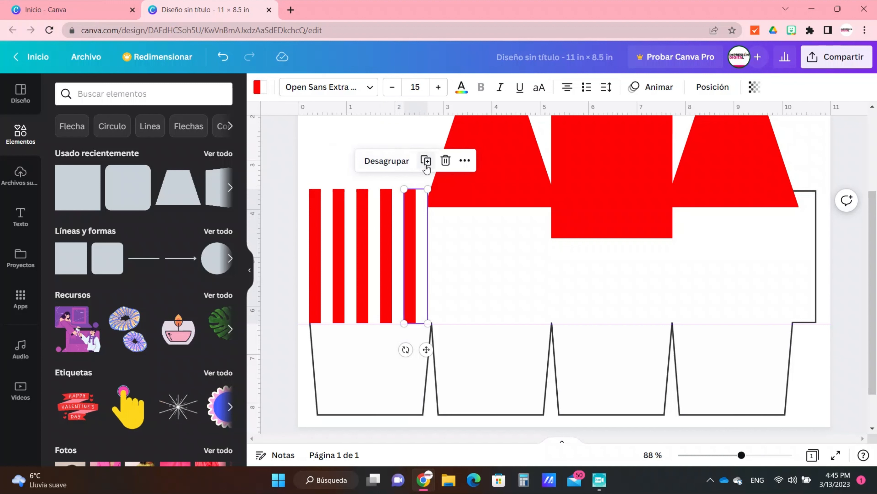
pyautogui.click(428, 165)
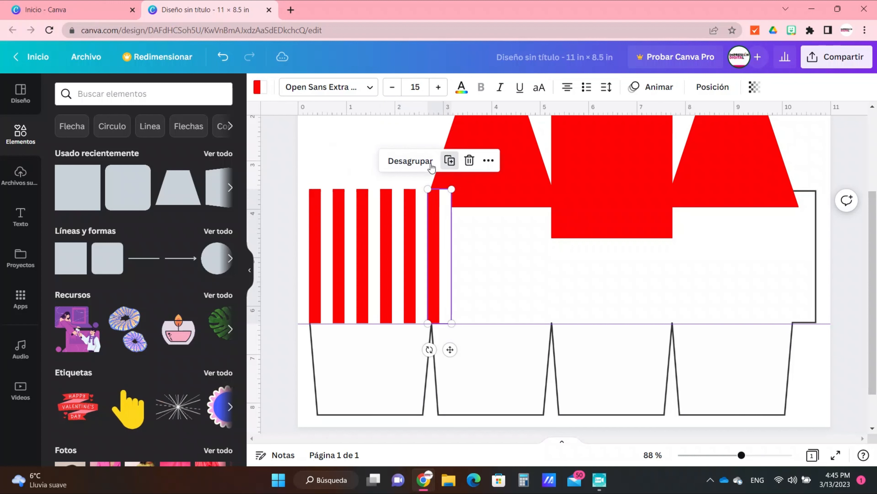
pyautogui.click(450, 162)
pyautogui.click(474, 162)
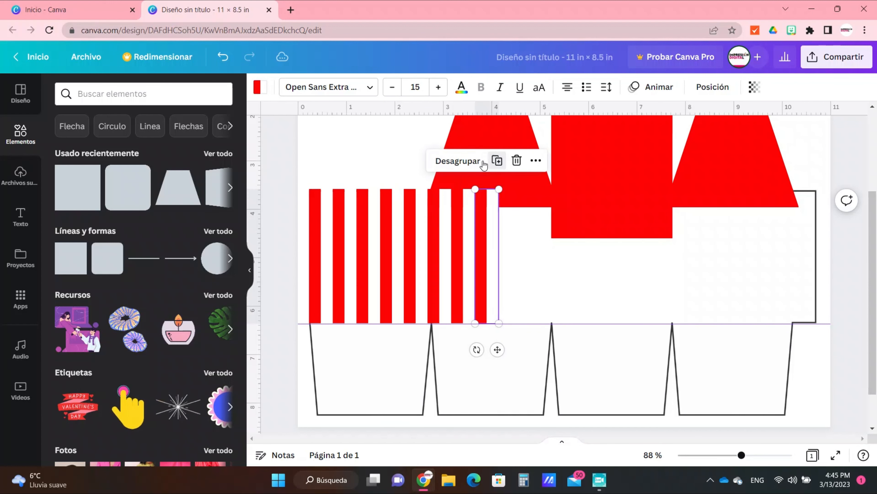
pyautogui.click(497, 161)
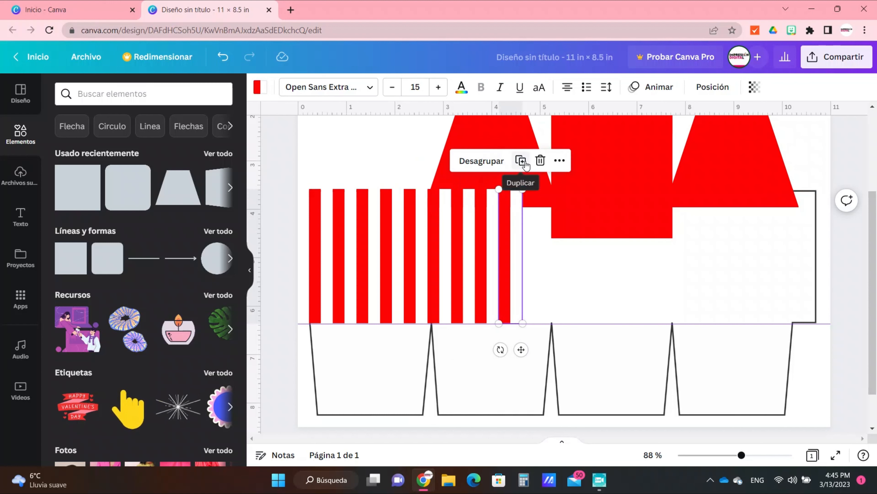
pyautogui.click(521, 162)
pyautogui.click(546, 162)
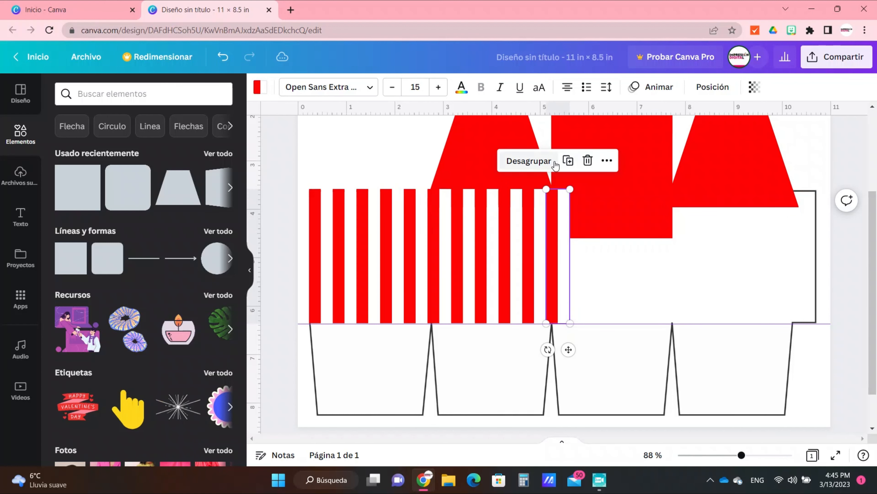
pyautogui.click(569, 162)
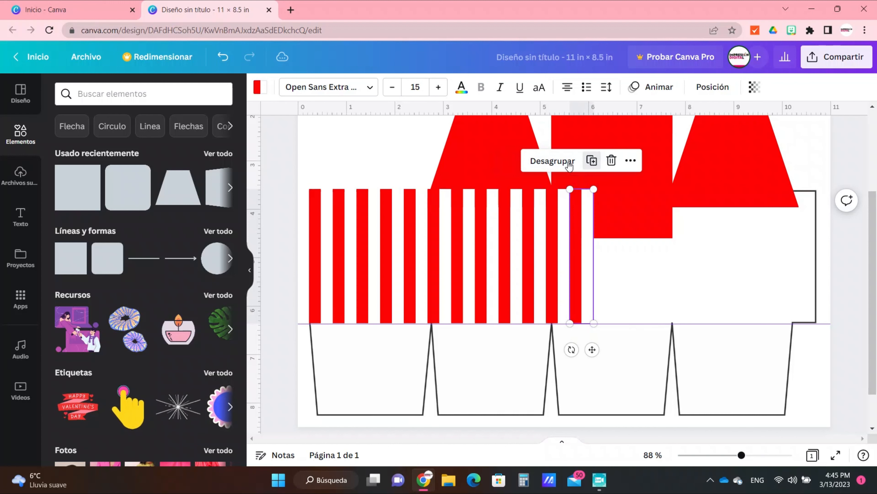
pyautogui.click(592, 162)
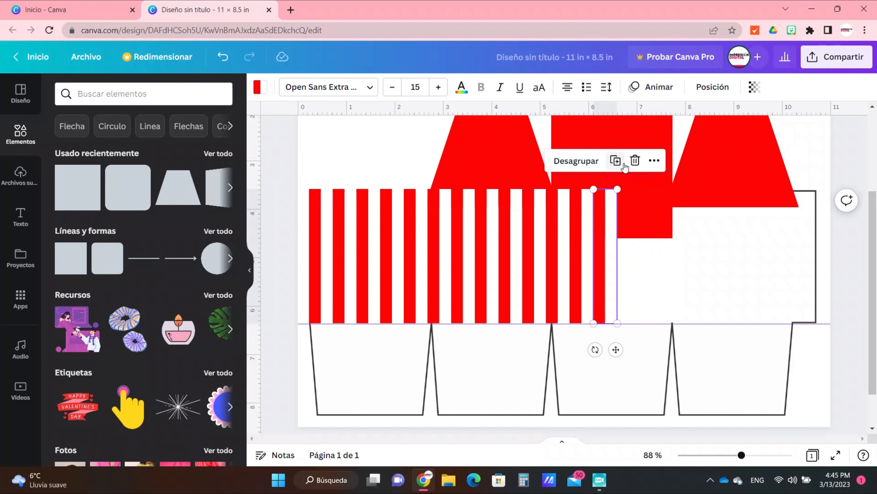
pyautogui.click(616, 161)
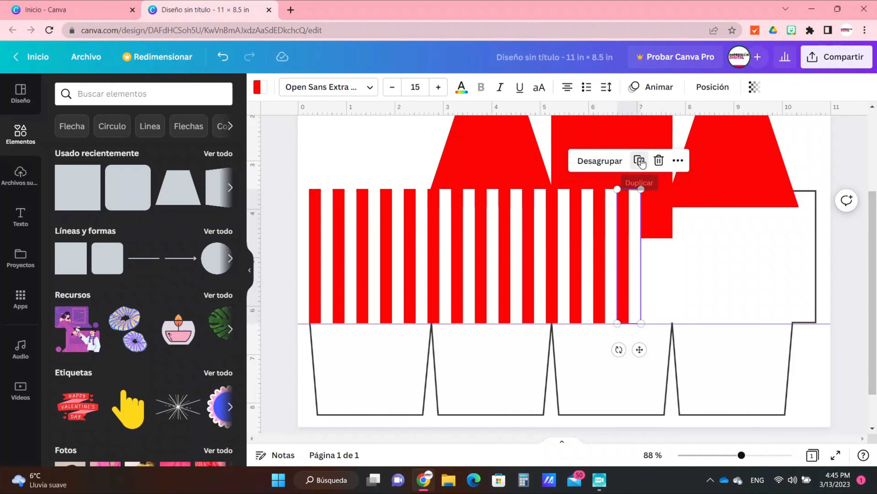
pyautogui.click(643, 162)
pyautogui.click(664, 161)
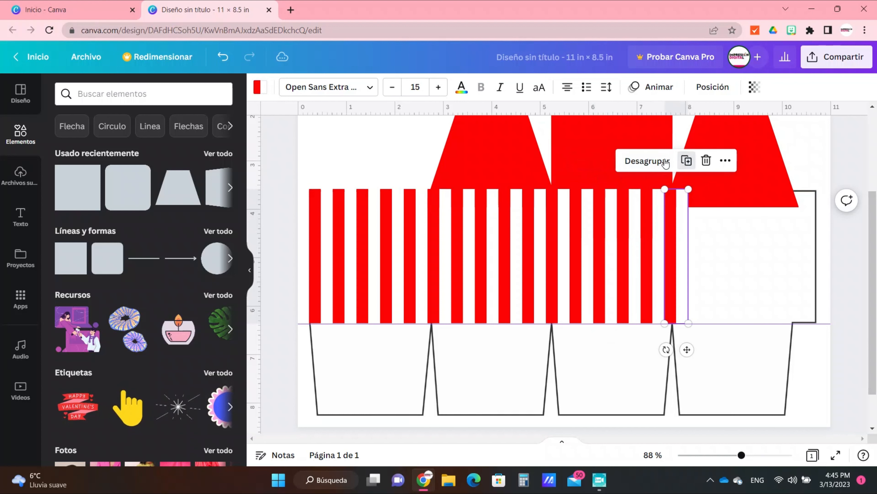
pyautogui.click(687, 161)
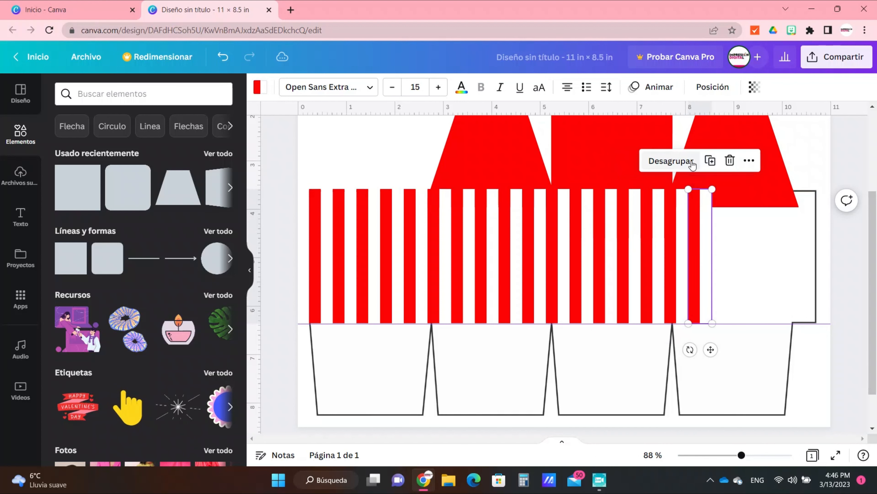
pyautogui.click(712, 161)
pyautogui.click(735, 162)
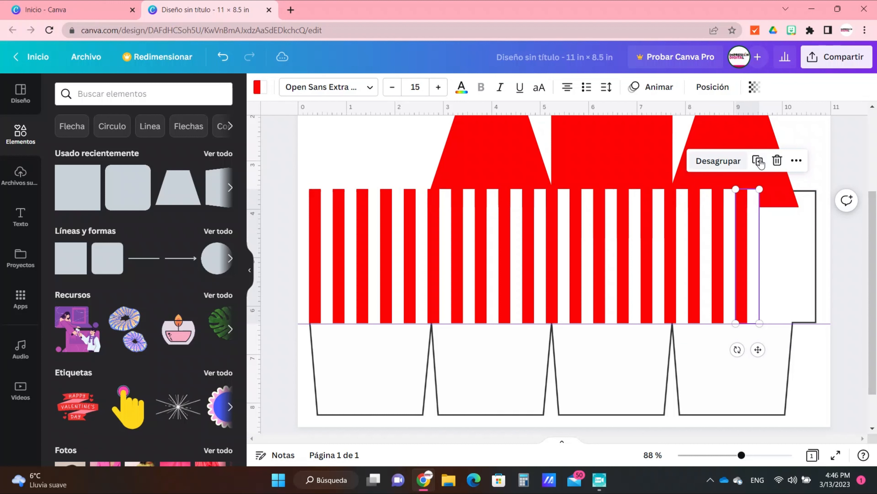
pyautogui.click(759, 161)
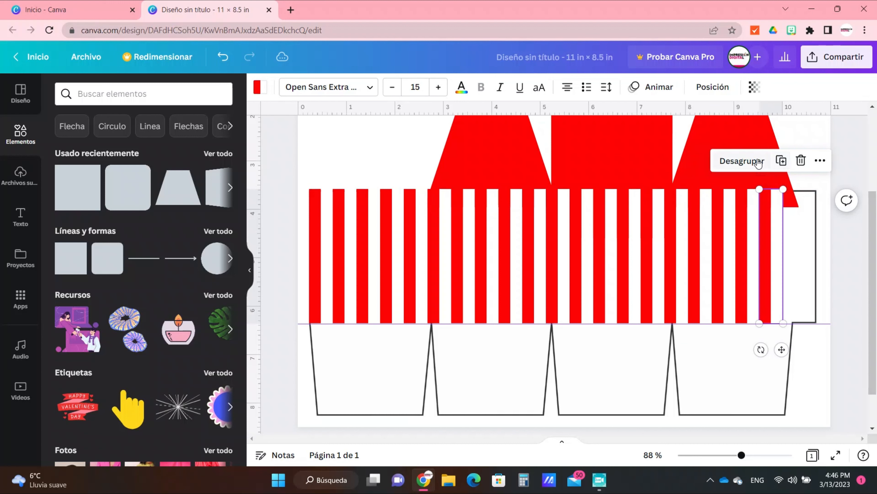
pyautogui.click(782, 161)
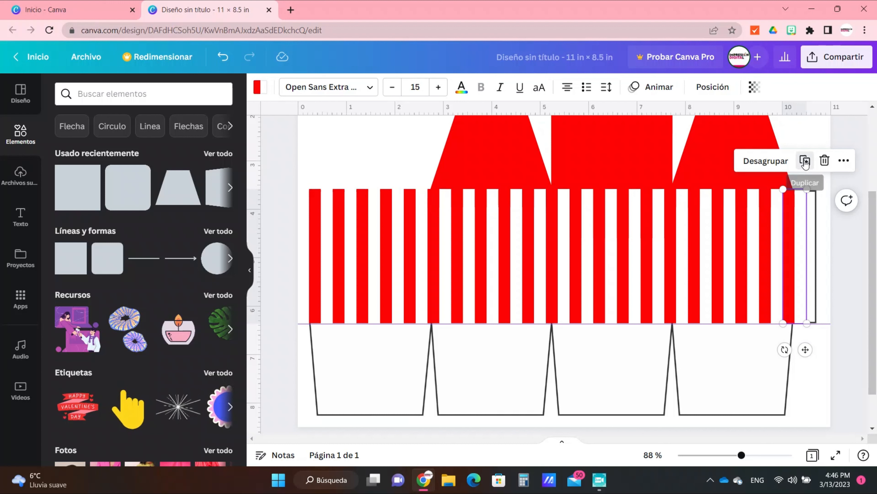
pyautogui.click(805, 161)
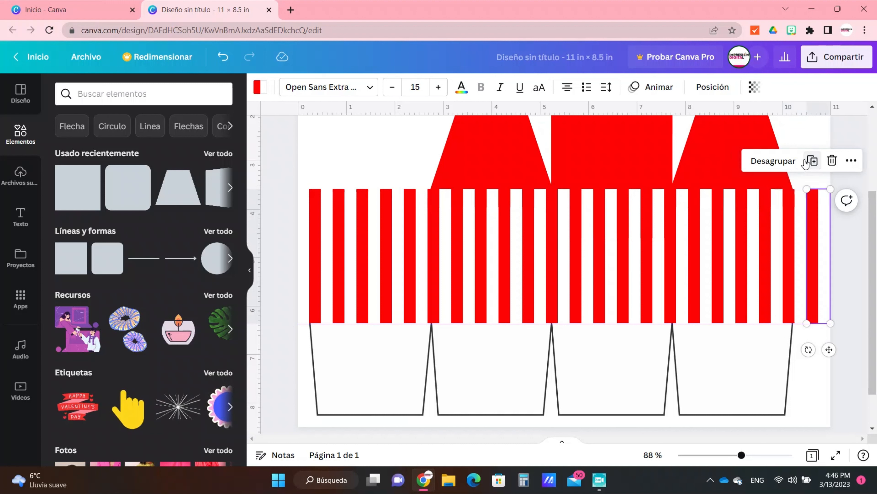
# - Ungroup the last stripe pair at the box body's right end and delete its white stripe
pyautogui.click(285, 346)
pyautogui.click(825, 312)
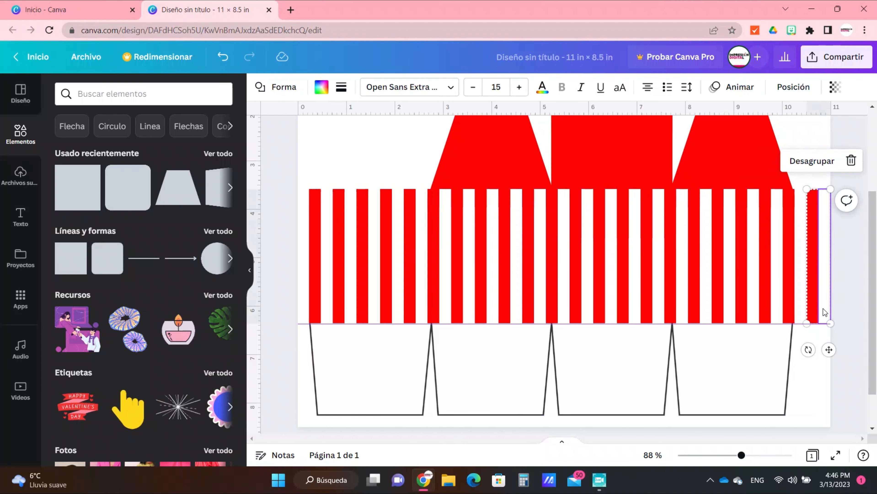
pyautogui.rightClick(819, 312)
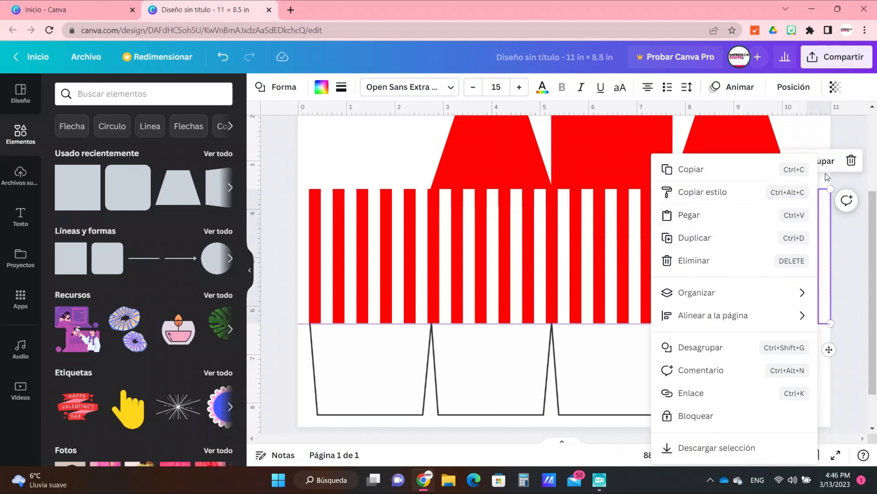
pyautogui.click(714, 236)
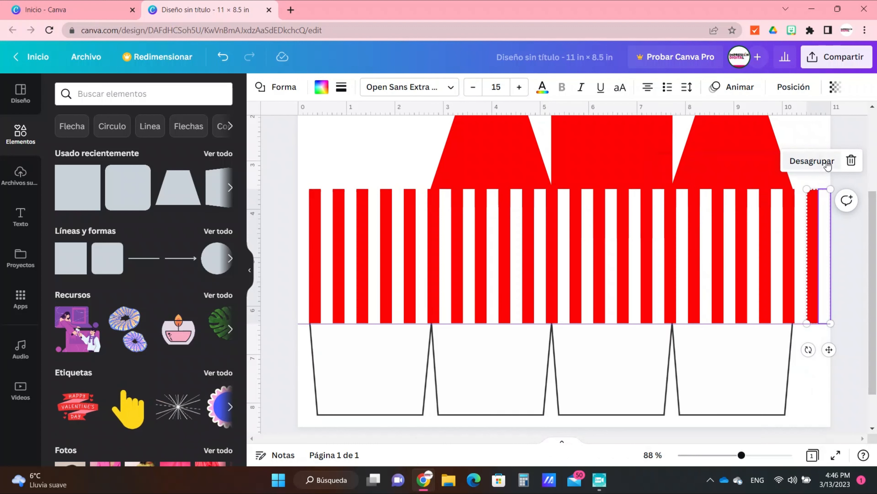
pyautogui.click(801, 132)
pyautogui.click(827, 229)
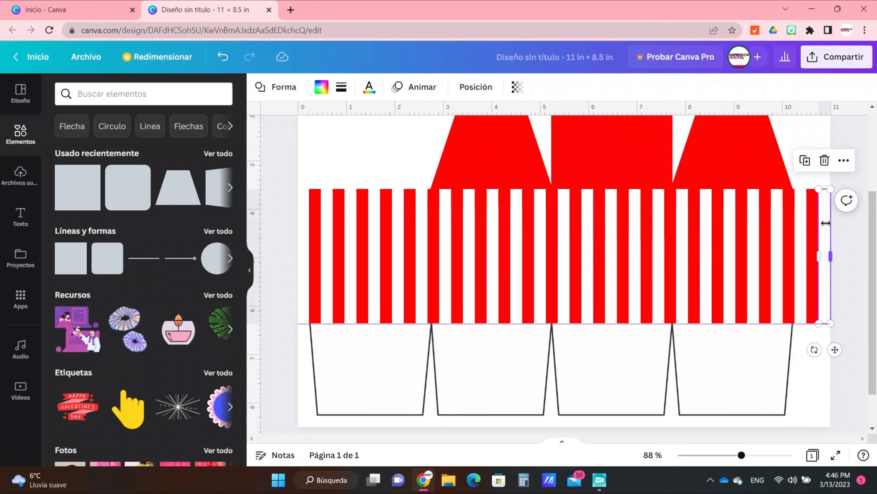
pyautogui.press('Delete')
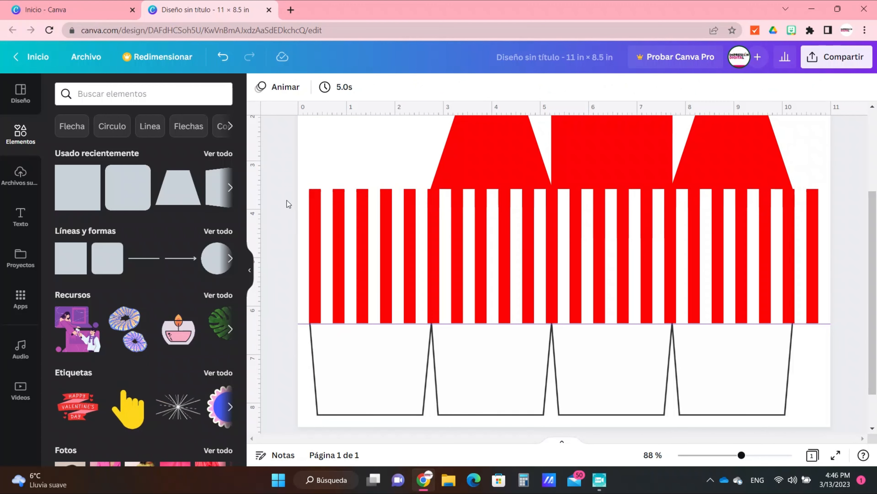
pyautogui.moveTo(282, 178); pyautogui.dragTo(846, 334)
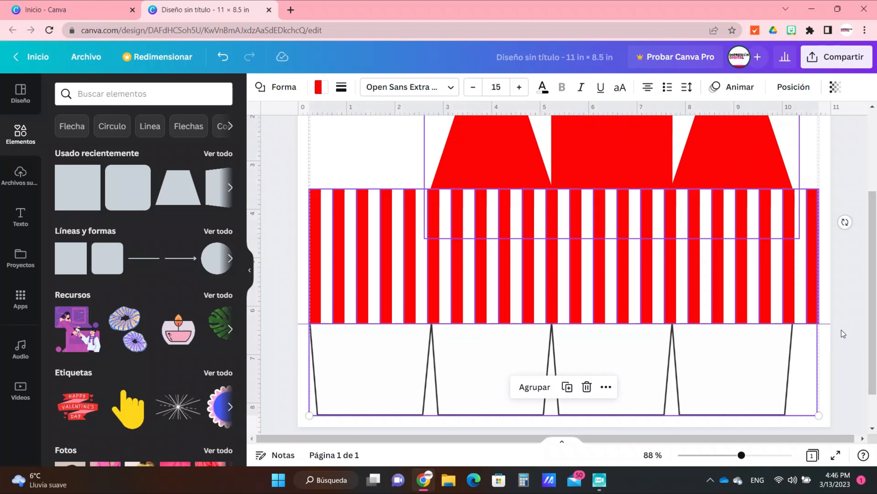
pyautogui.click(292, 368)
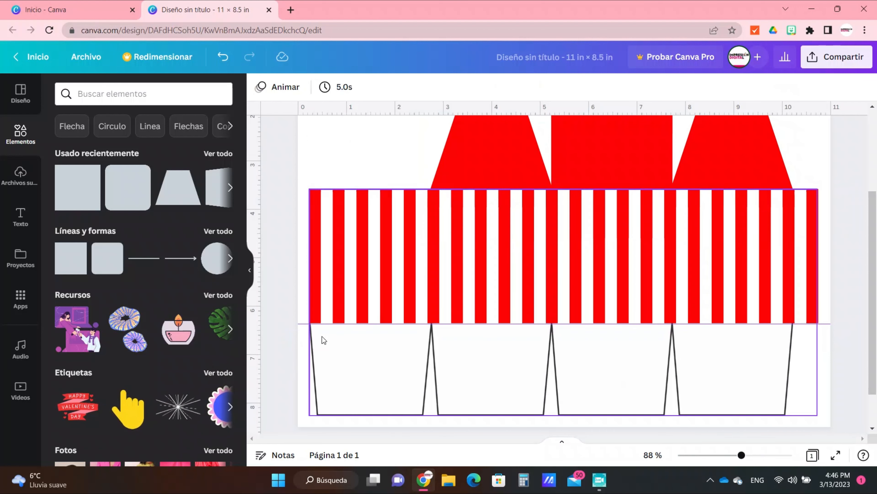
# - Add a square and reshape it into a low horizontal band covering the bottom of the striped body across its full width
pyautogui.click(74, 192)
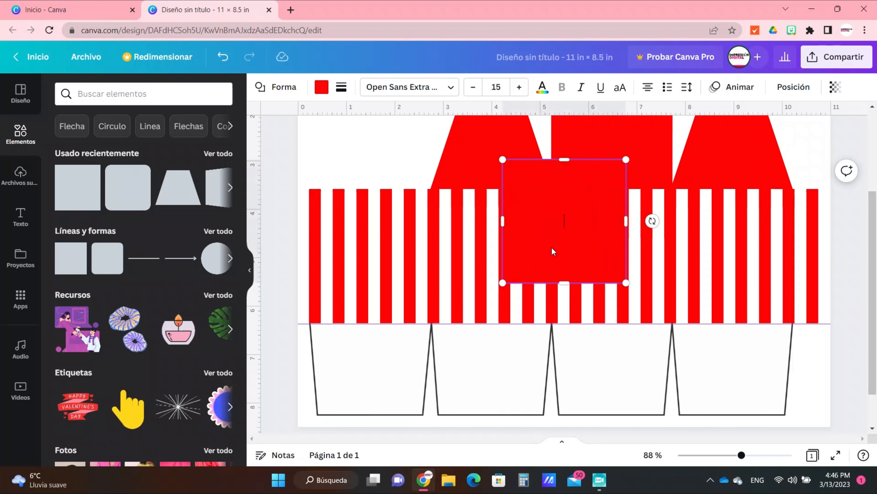
pyautogui.moveTo(552, 250); pyautogui.dragTo(357, 287)
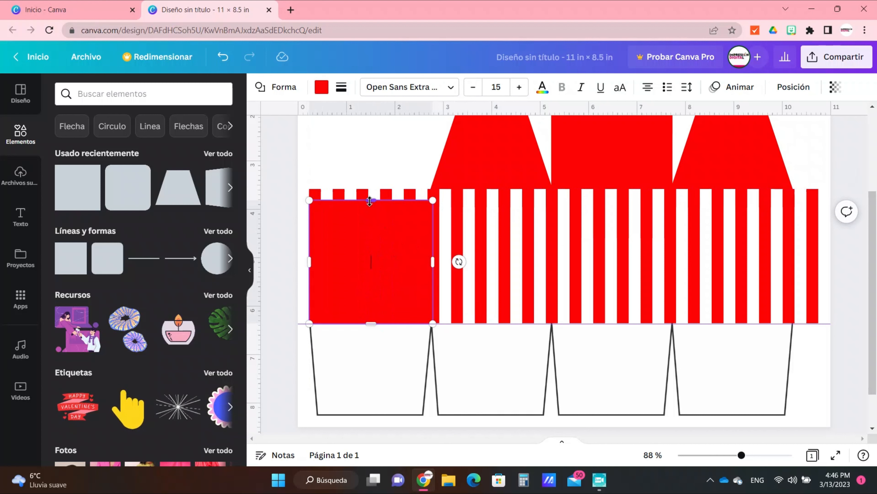
pyautogui.moveTo(371, 200); pyautogui.dragTo(376, 289)
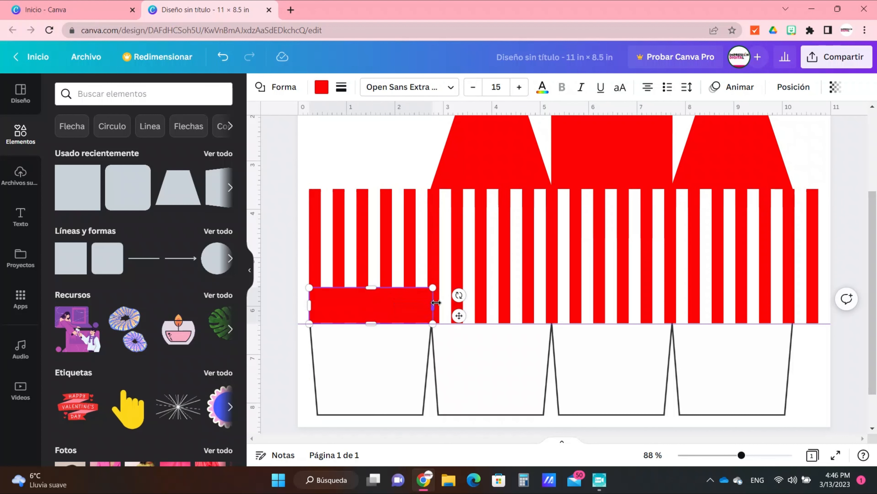
pyautogui.moveTo(436, 306); pyautogui.dragTo(819, 323)
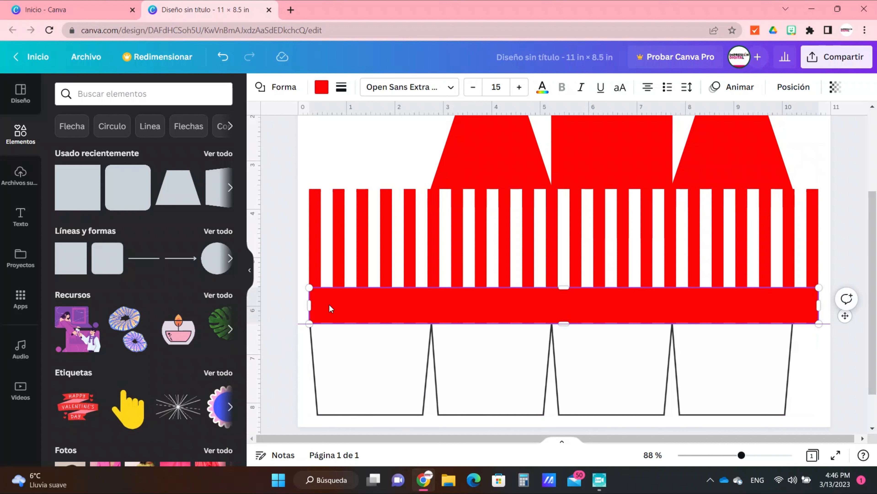
# - Change the horizontal band's fill to yellow #FDE404
pyautogui.click(321, 87)
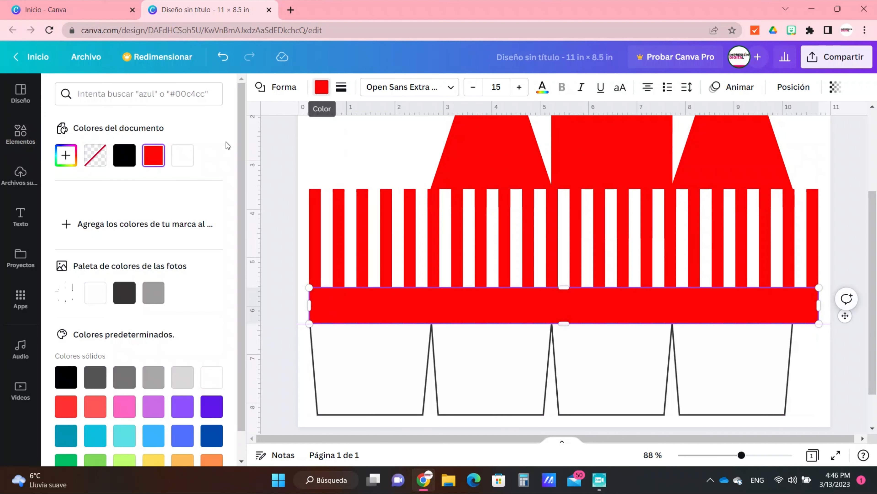
pyautogui.click(65, 160)
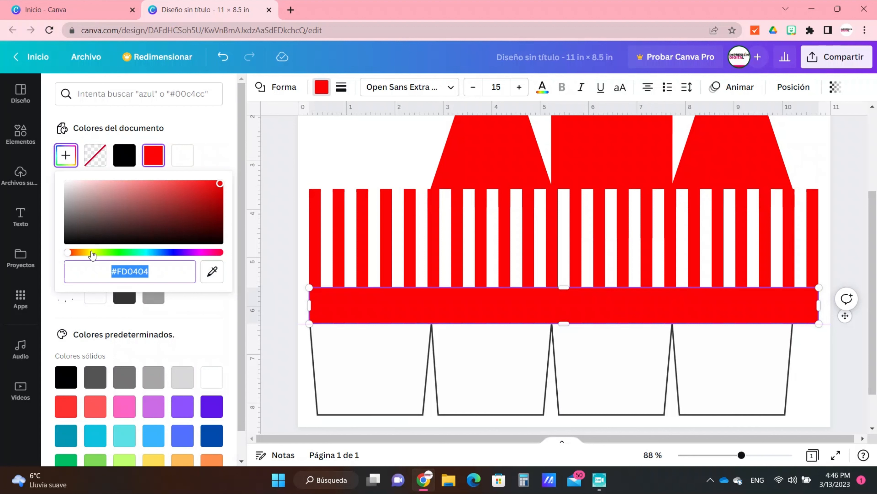
pyautogui.click(92, 255)
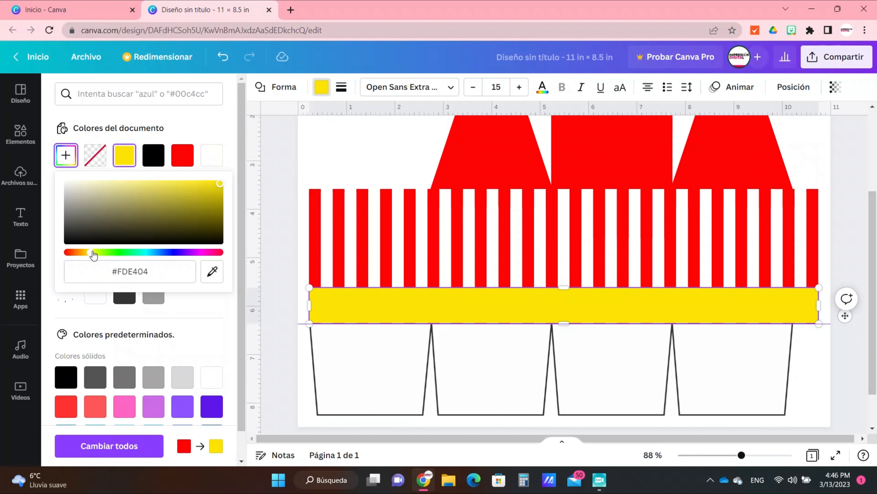
pyautogui.click(279, 216)
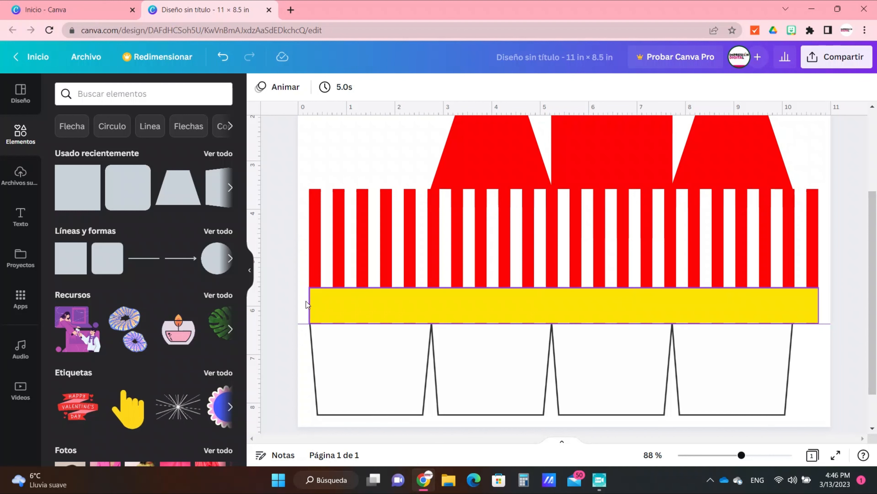
# - Move the horizontal guide up to the middle of the stripes and extend the yellow band's lower edge slightly over the bottom flaps
pyautogui.click(423, 307)
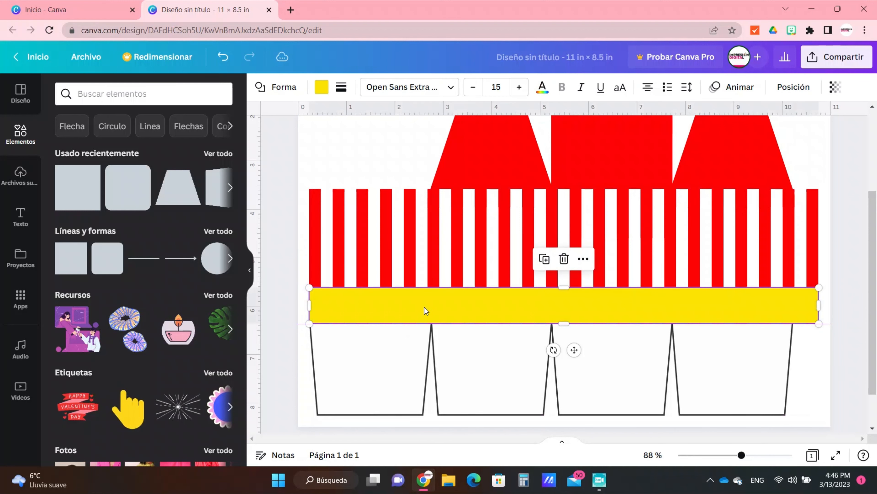
pyautogui.moveTo(574, 324); pyautogui.dragTo(538, 239)
pyautogui.click(564, 325)
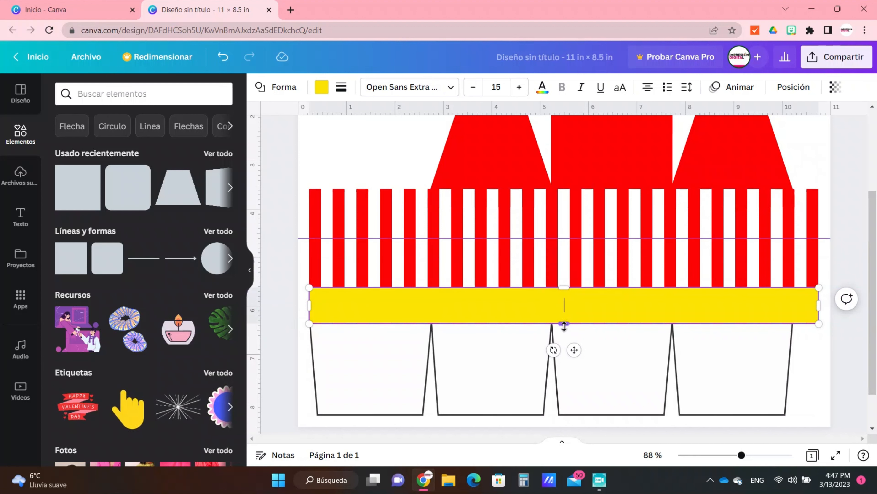
pyautogui.moveTo(564, 324); pyautogui.dragTo(567, 328)
pyautogui.click(282, 339)
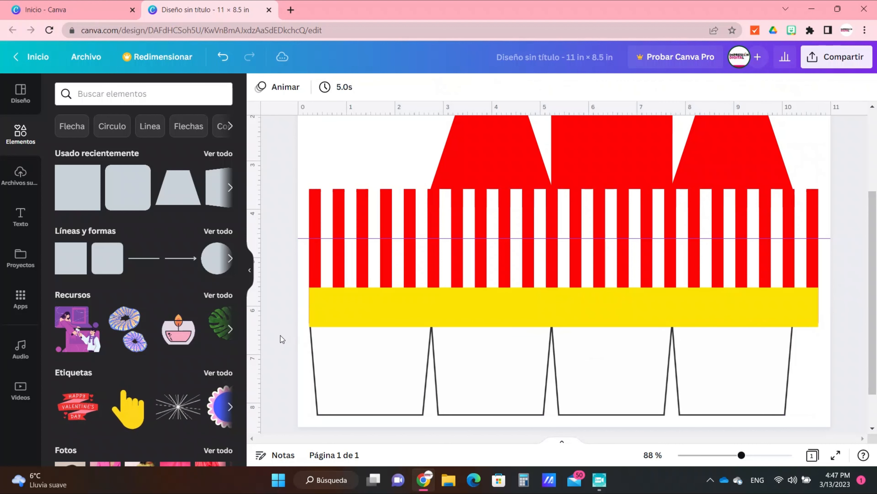
# - Insert the uploaded Mickey Mouse image, scale it to the third body panel's width and rest it on the yellow band's lower edge
pyautogui.click(20, 180)
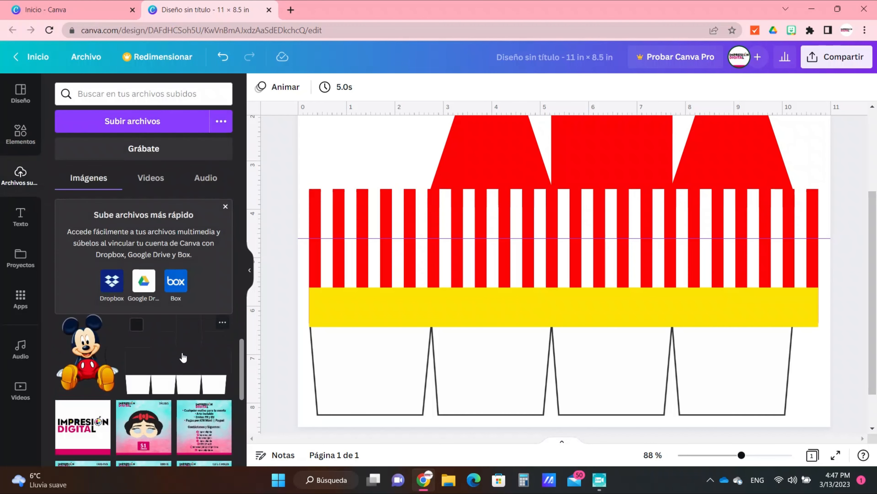
pyautogui.click(87, 360)
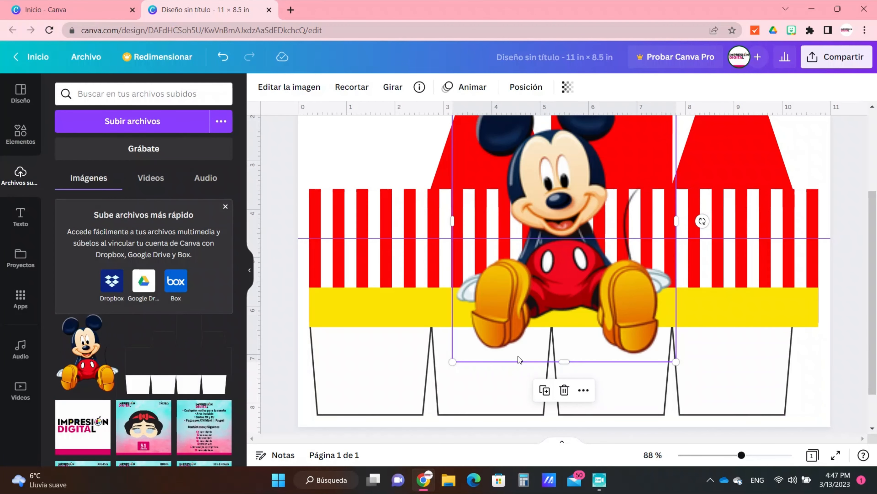
pyautogui.moveTo(452, 362); pyautogui.dragTo(579, 265)
pyautogui.moveTo(676, 239); pyautogui.dragTo(671, 238)
pyautogui.moveTo(608, 187); pyautogui.dragTo(609, 277)
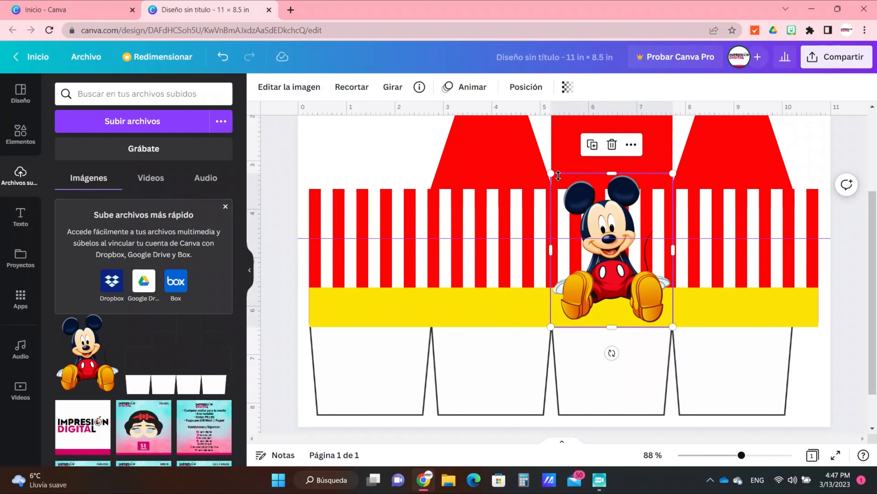
# - Shrink the Mickey image to fit below the body's upper edge and center it on the third panel
pyautogui.moveTo(551, 173); pyautogui.dragTo(564, 190)
pyautogui.moveTo(606, 274); pyautogui.dragTo(605, 274)
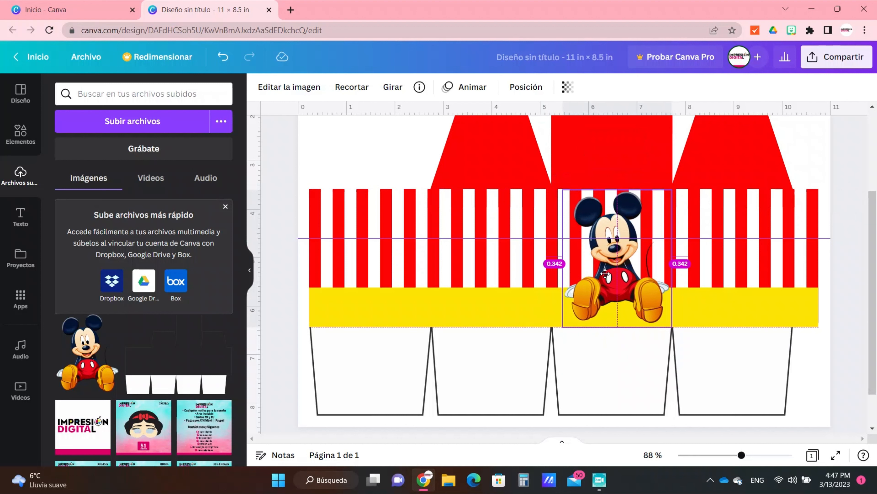
pyautogui.moveTo(605, 274); pyautogui.dragTo(604, 274)
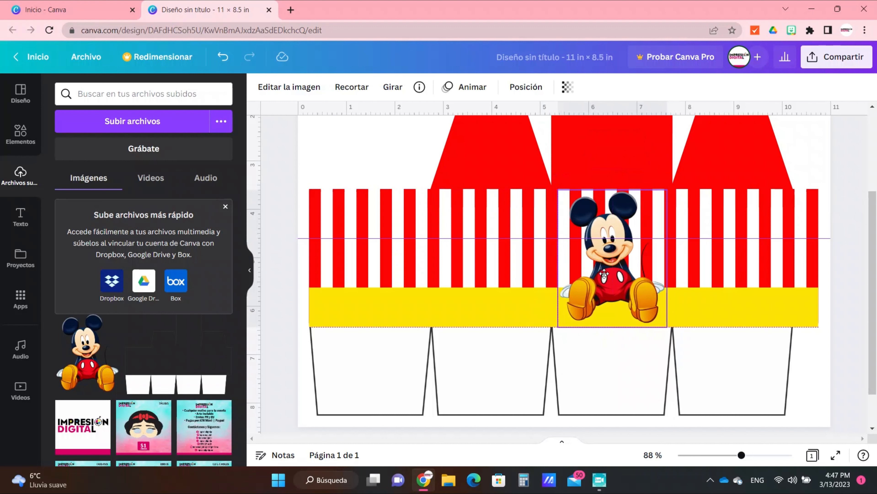
pyautogui.moveTo(604, 274); pyautogui.dragTo(604, 274)
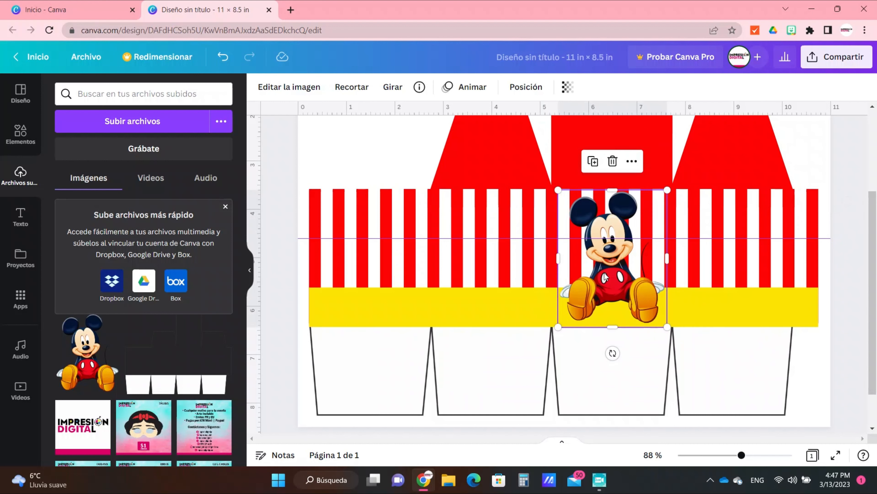
pyautogui.click(273, 350)
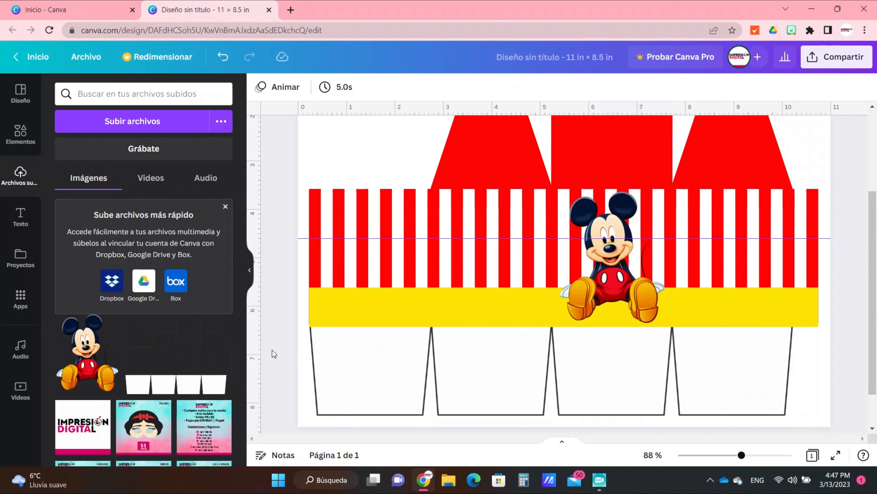
# - Insert the uploaded black Mickey head silhouette, scale it down and center it on the first body panel, slightly overlapping the yellow band
pyautogui.scroll(-2, 135, 361)
pyautogui.scroll(-3, 135, 361)
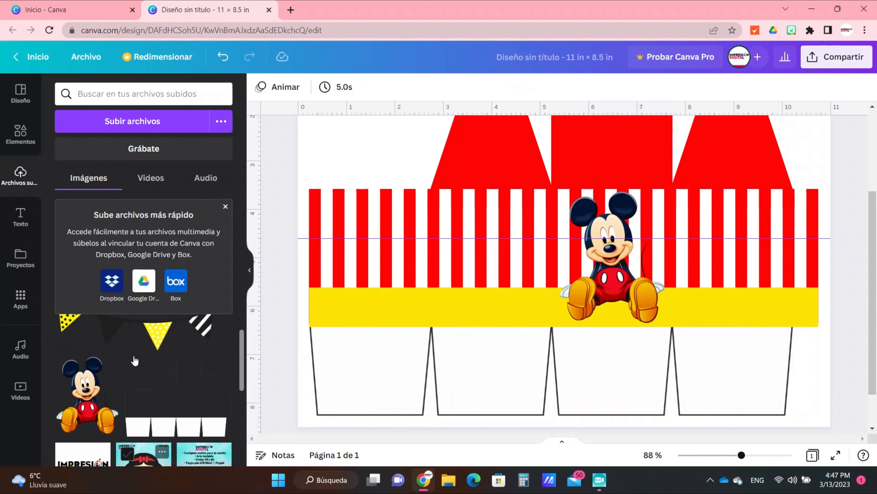
pyautogui.scroll(2, 132, 360)
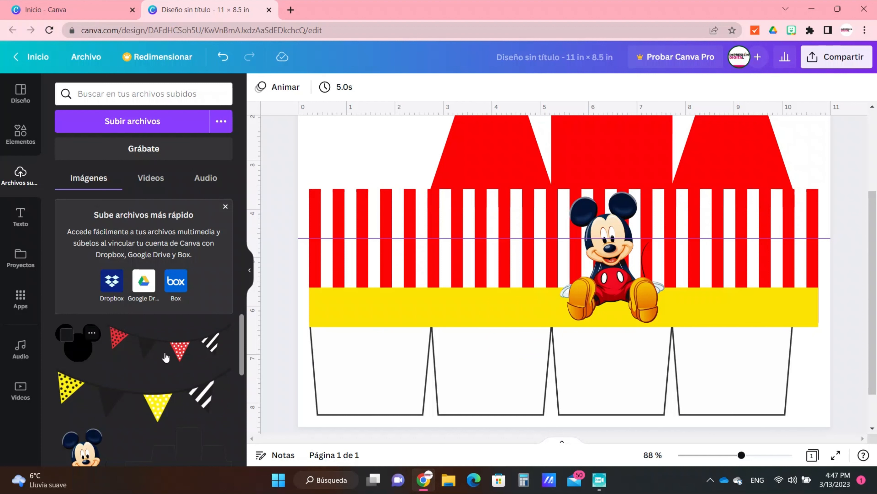
pyautogui.click(78, 348)
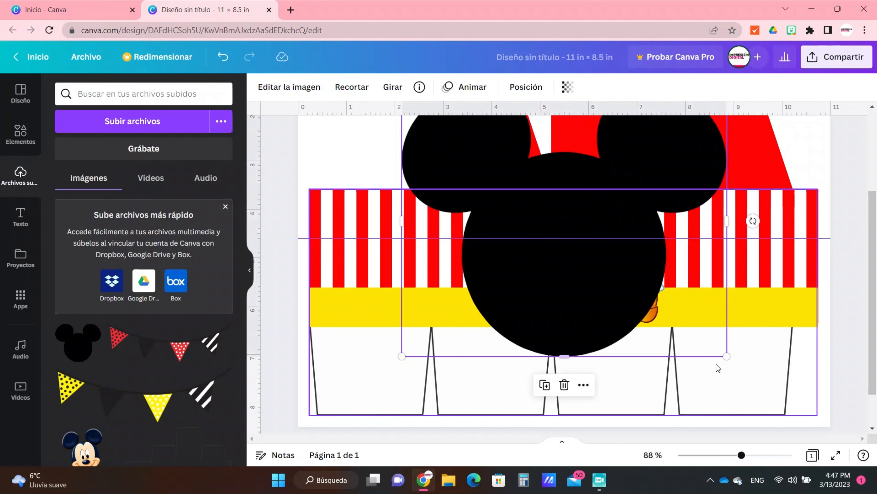
pyautogui.moveTo(727, 356); pyautogui.dragTo(534, 221)
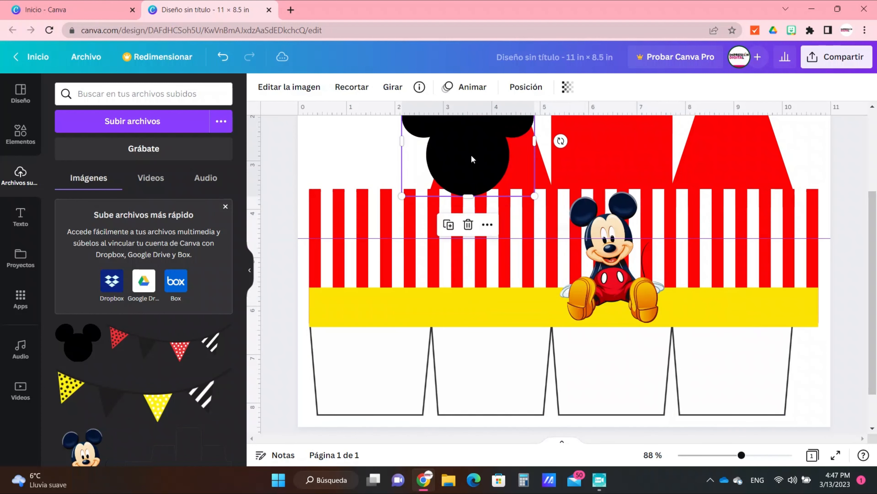
pyautogui.moveTo(471, 170); pyautogui.dragTo(384, 269)
pyautogui.moveTo(447, 319); pyautogui.dragTo(403, 309)
pyautogui.moveTo(360, 278); pyautogui.dragTo(361, 275)
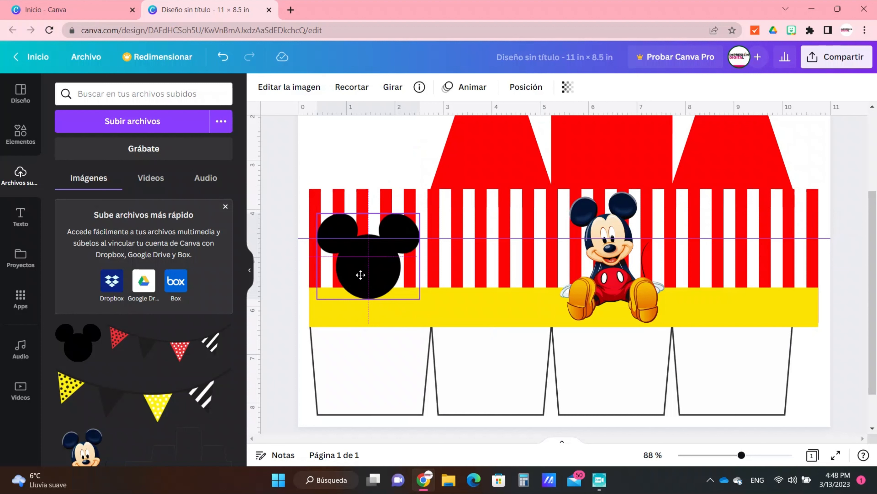
pyautogui.moveTo(360, 275); pyautogui.dragTo(360, 275)
pyautogui.click(285, 289)
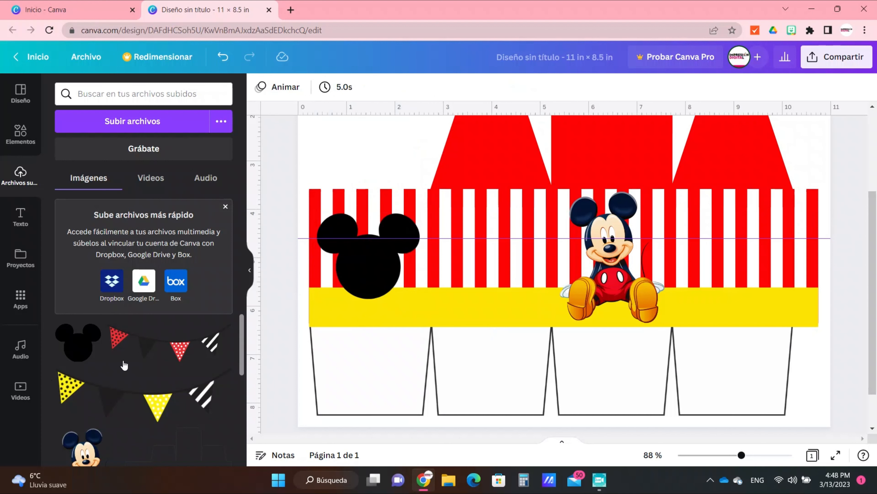
# - Add the red and yellow pennant garlands, shrink them and place them side by side along the first panel's upper edge
pyautogui.click(183, 351)
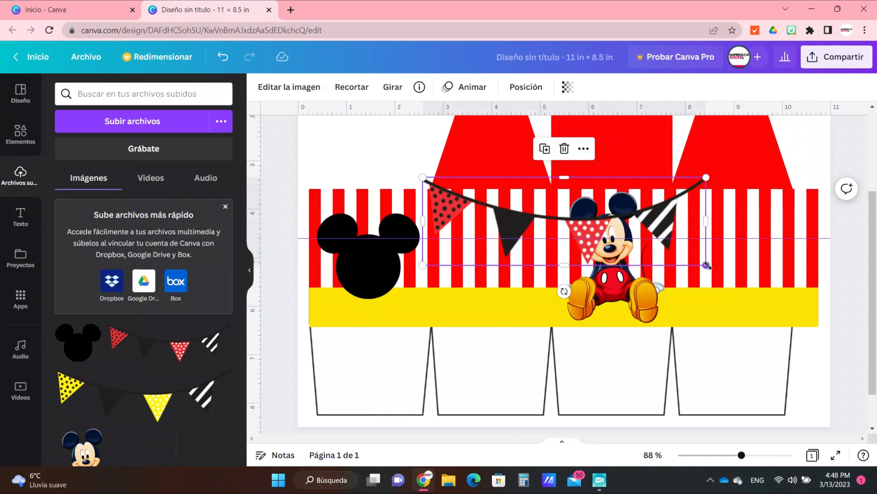
pyautogui.moveTo(706, 265); pyautogui.dragTo(328, 199)
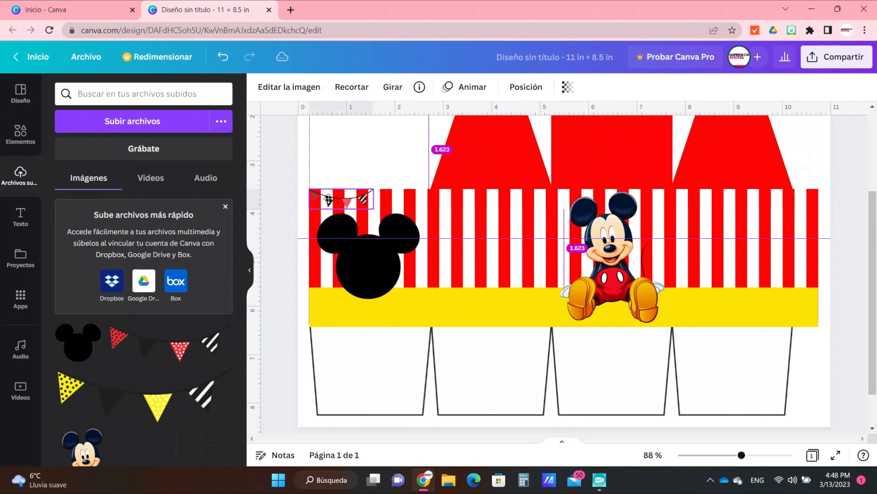
pyautogui.click(164, 404)
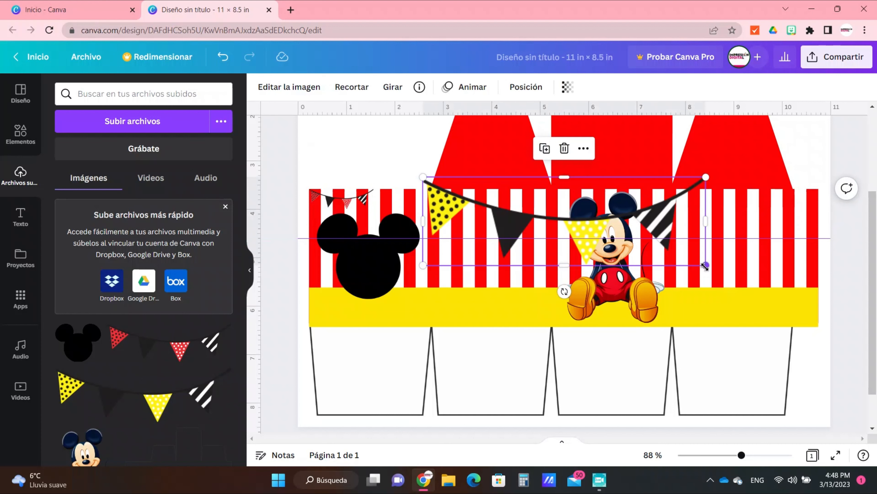
pyautogui.moveTo(635, 257); pyautogui.dragTo(389, 197)
pyautogui.click(346, 206)
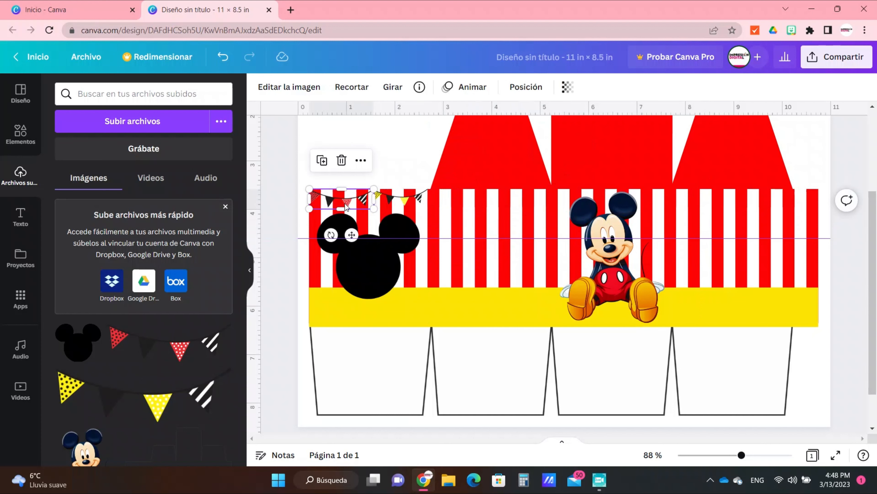
pyautogui.click(408, 203)
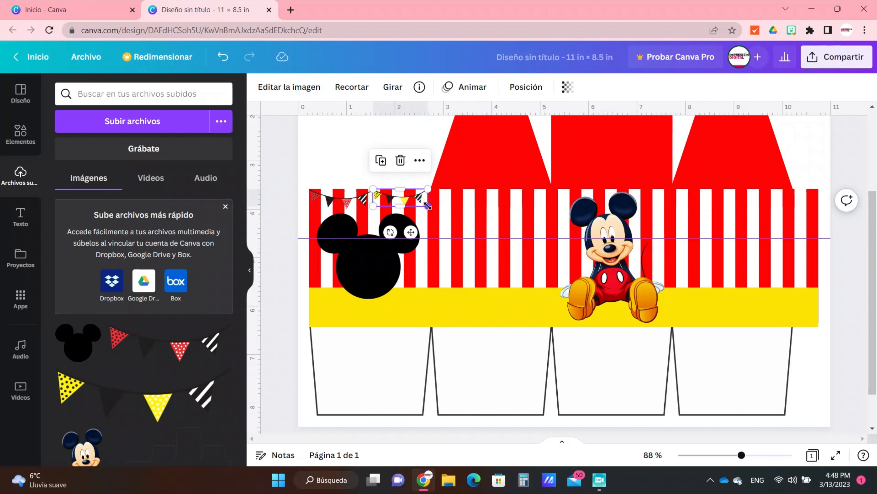
pyautogui.moveTo(428, 206); pyautogui.dragTo(430, 210)
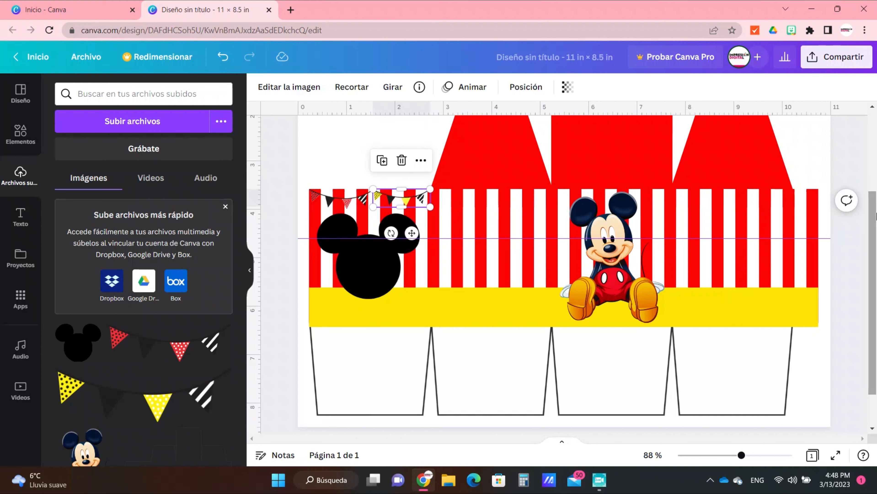
# - Duplicate the red and yellow garland pair twice, continuing the row along the upper edges of the second and third panels
pyautogui.scroll(4, 809, 180)
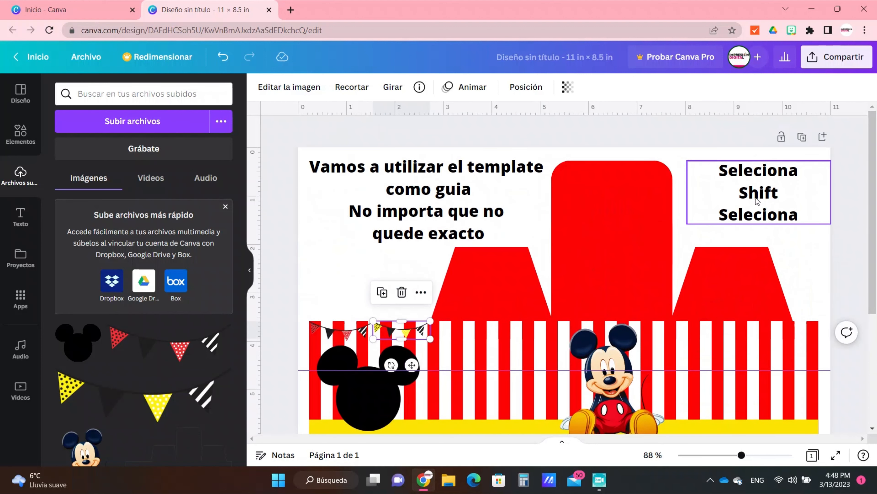
pyautogui.keyDown('shift'); pyautogui.click(349, 334); pyautogui.keyUp('shift')
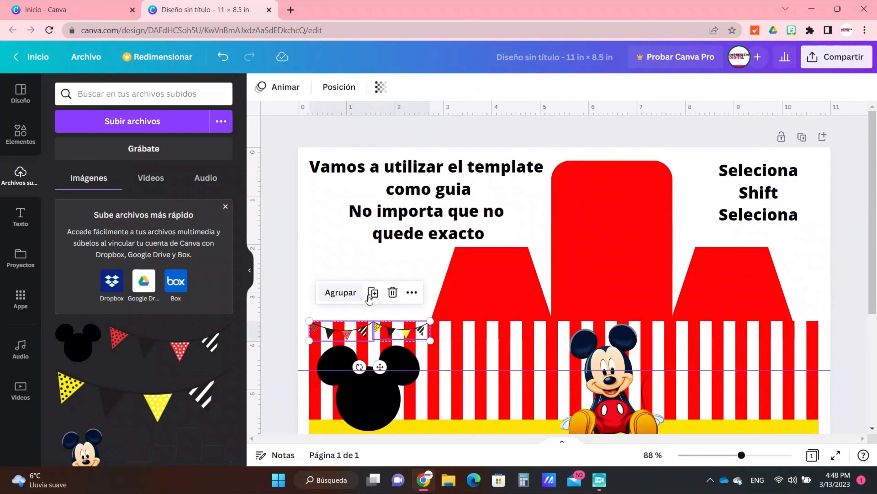
pyautogui.click(374, 293)
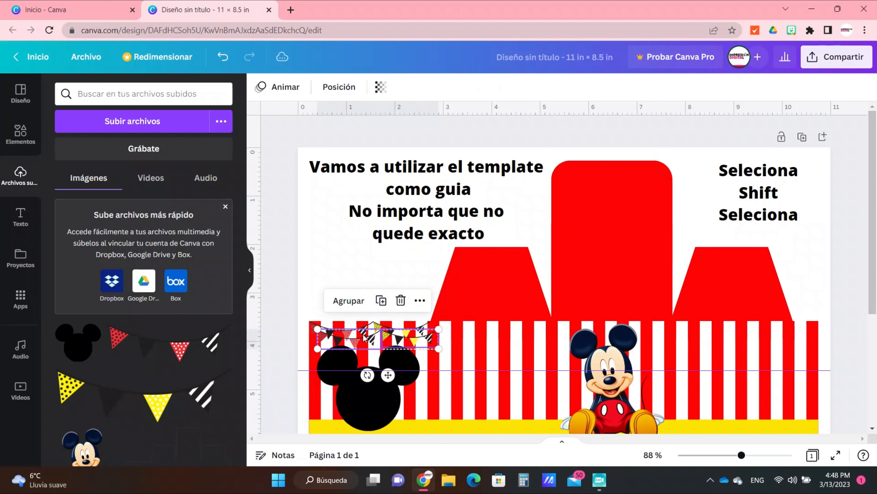
pyautogui.moveTo(399, 338); pyautogui.dragTo(464, 333)
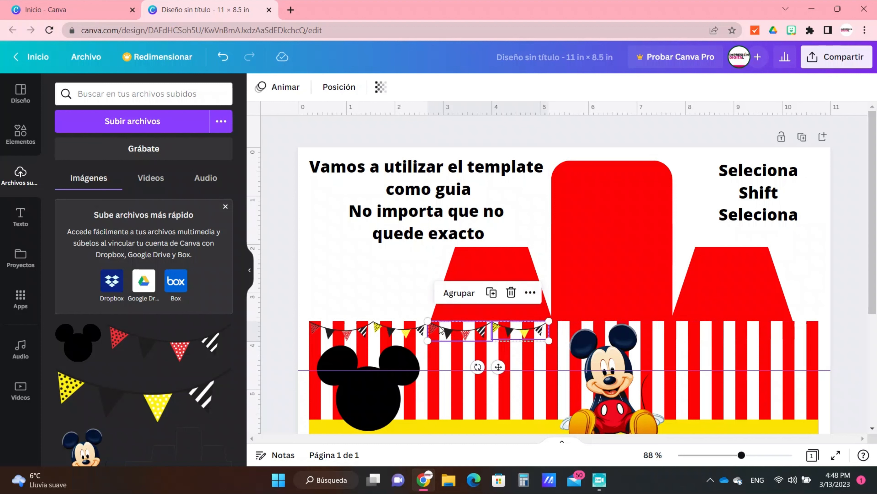
pyautogui.click(491, 293)
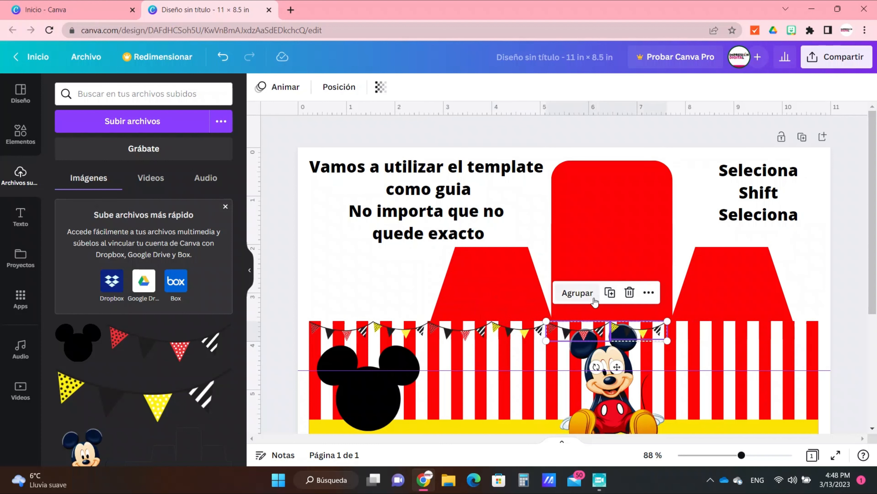